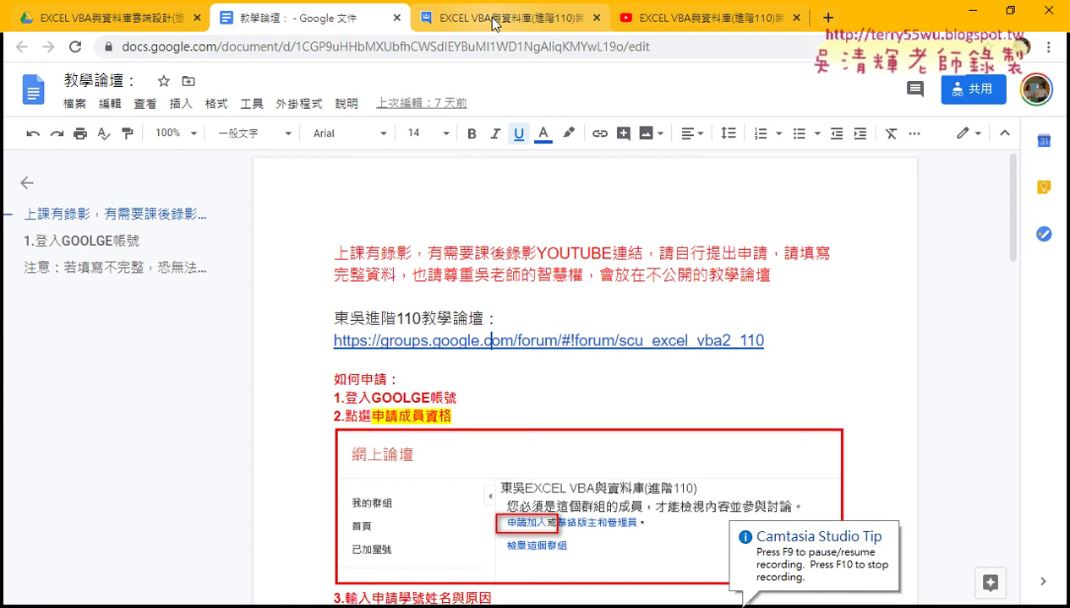
# Reopen the unit 1 forum topic and follow its link to the 8-video YouTube playlist.
pyautogui.click(494, 22)
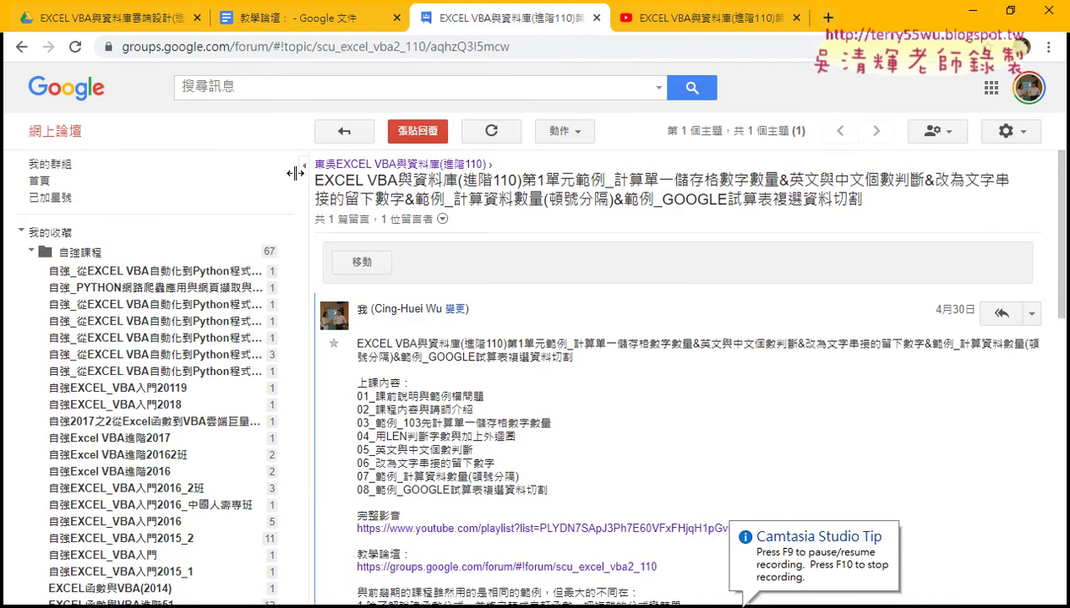
pyautogui.scroll(-1, 422, 355)
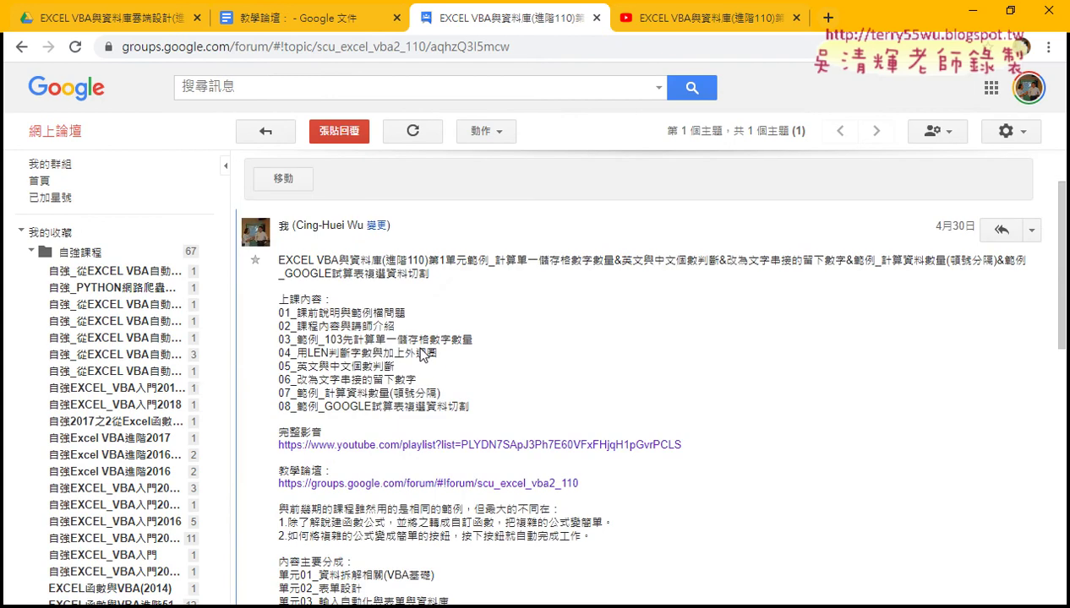
pyautogui.click(16, 47)
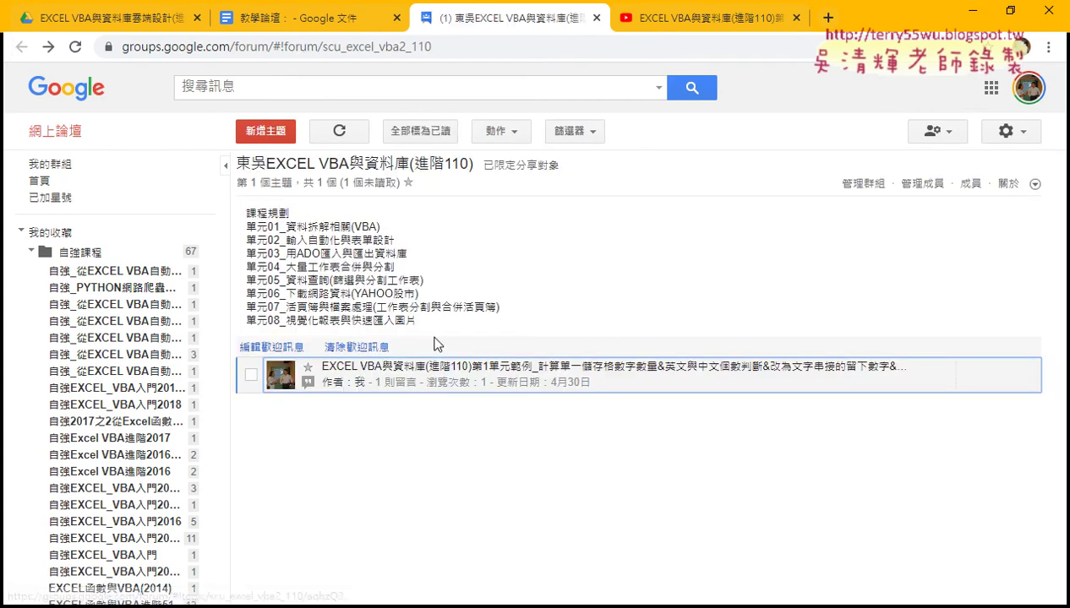
pyautogui.click(431, 365)
pyautogui.click(483, 529)
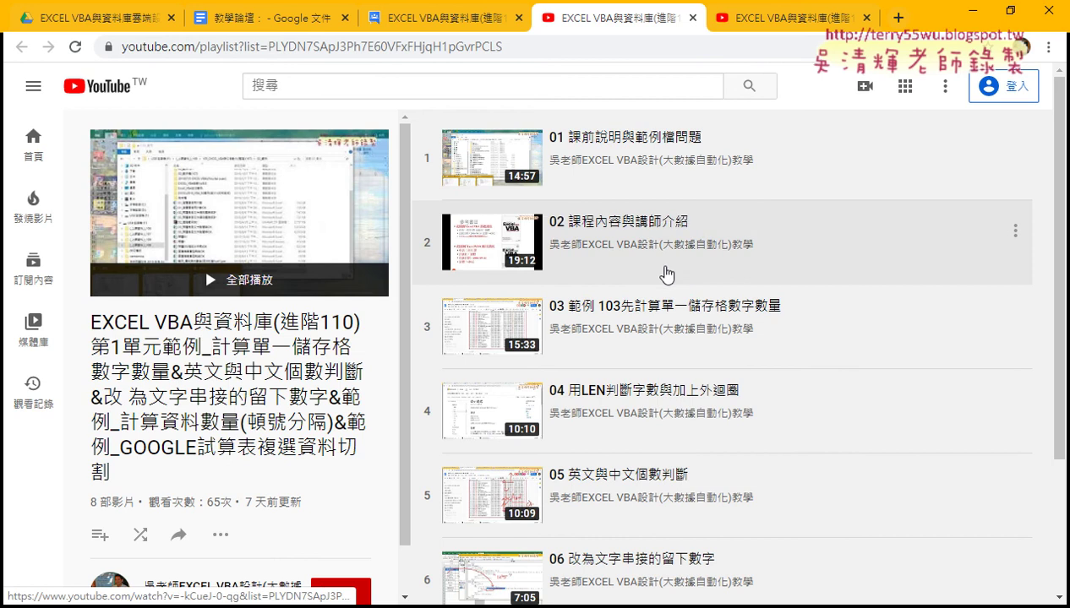
pyautogui.scroll(-1, 666, 274)
pyautogui.scroll(-1, 666, 275)
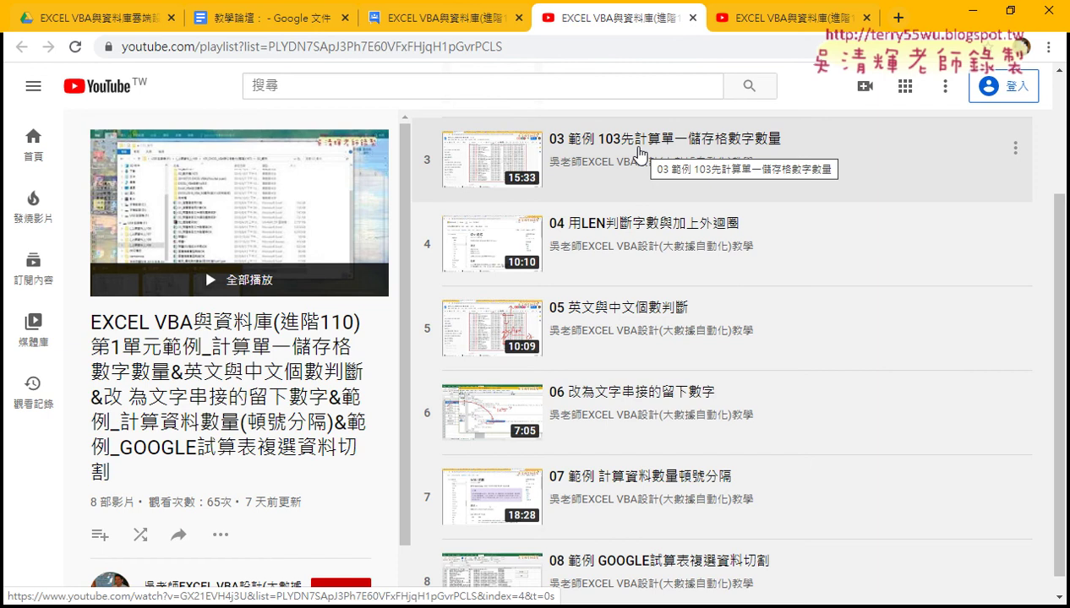
pyautogui.scroll(-1, 613, 321)
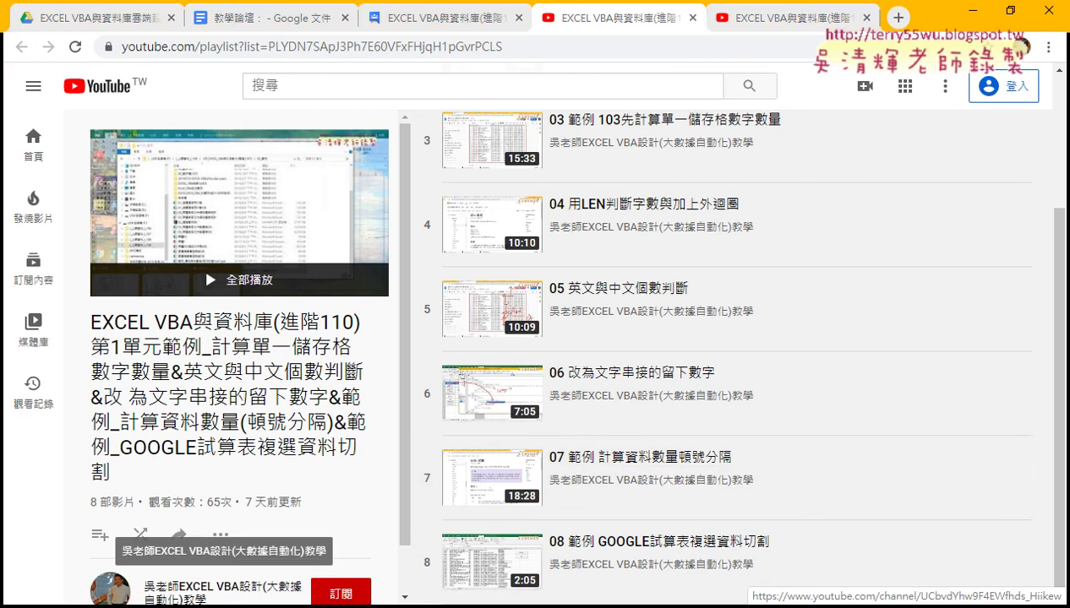
# Browse the 單元01 example folder and open 範例_計算資料數量(頓號分隔) in Excel.
pyautogui.hotkey('alt', 'Tab')
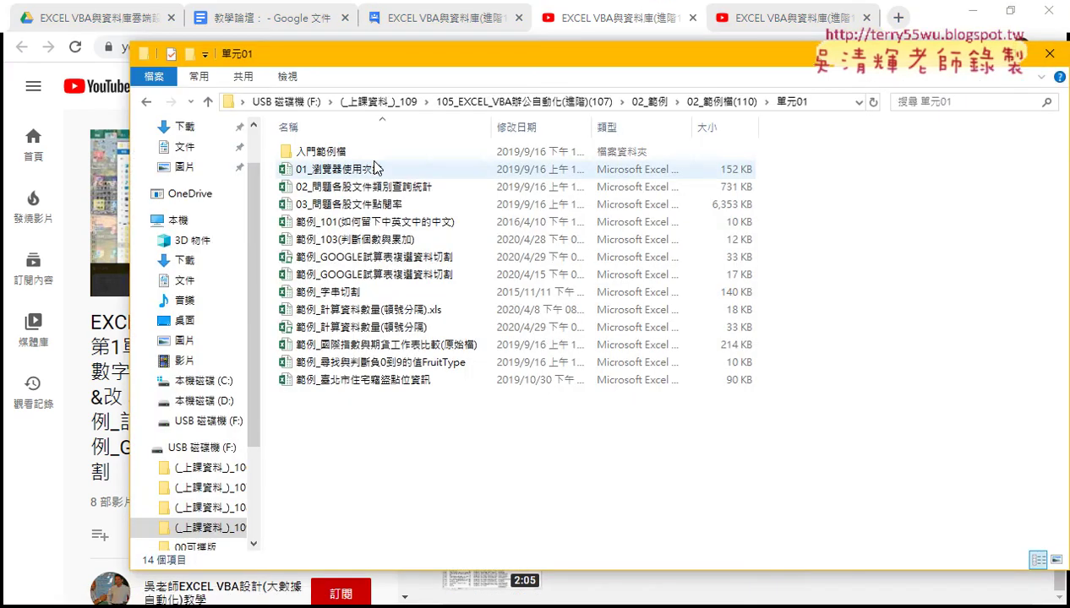
pyautogui.doubleClick(376, 152)
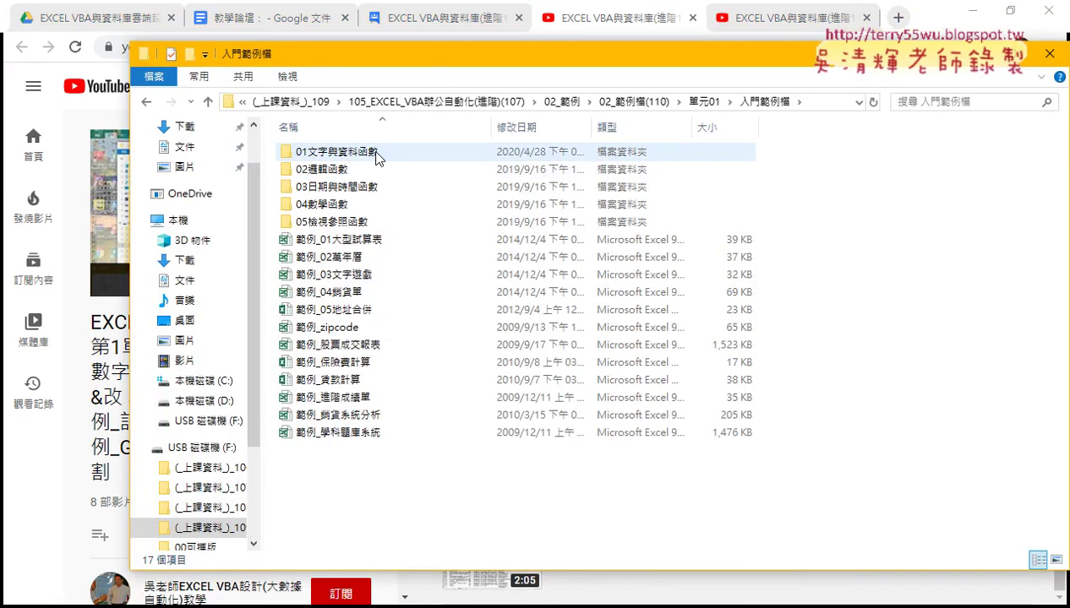
pyautogui.click(692, 103)
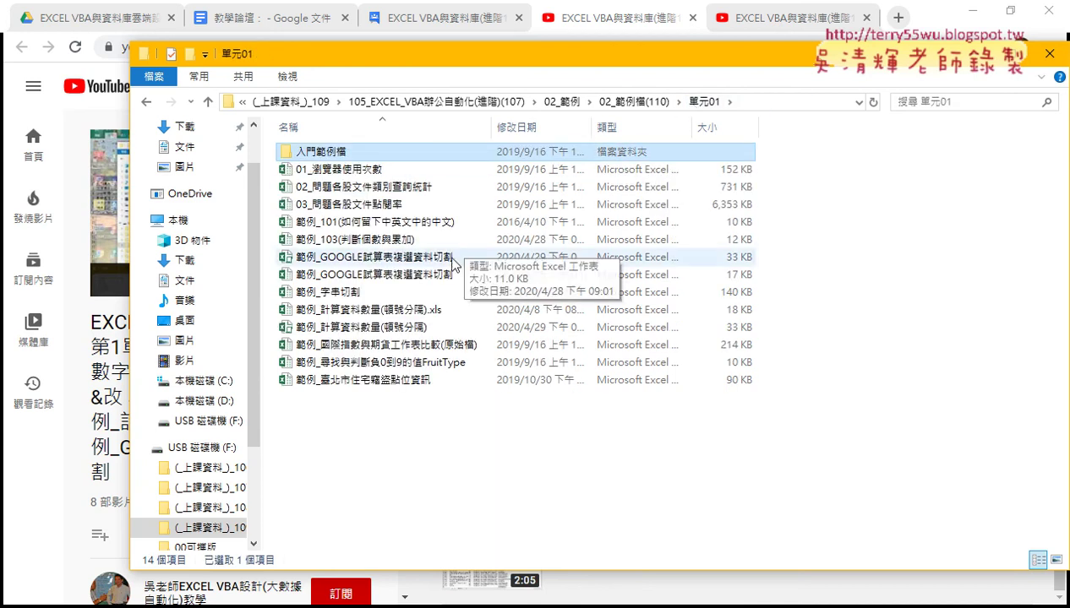
pyautogui.click(364, 243)
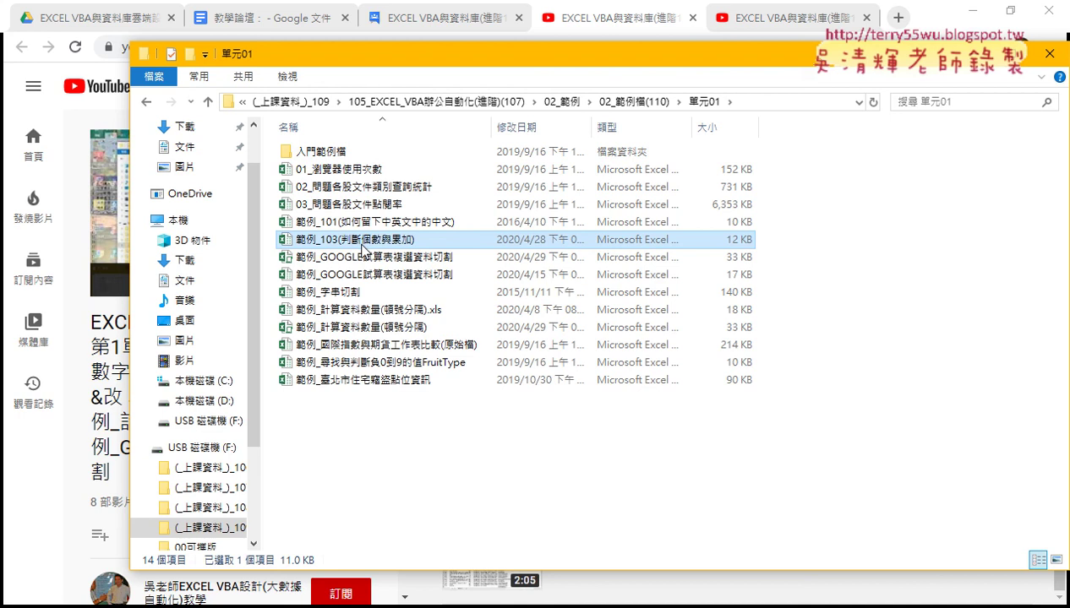
pyautogui.click(361, 312)
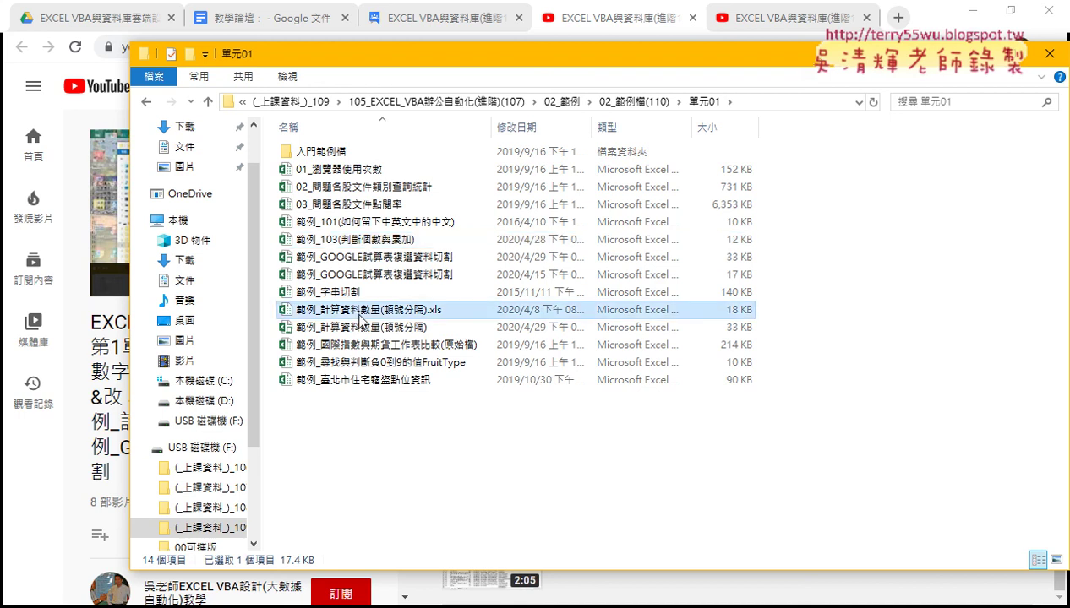
pyautogui.click(541, 329)
pyautogui.doubleClick(545, 334)
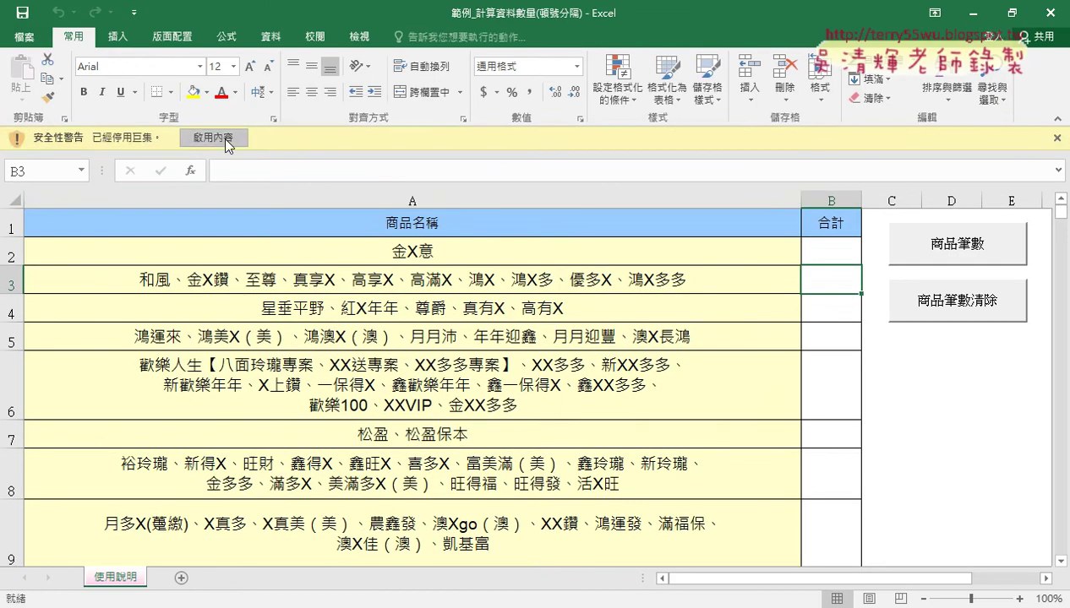
# Enable the workbook's macros and select the empty 合計 cells B2 and B3.
pyautogui.click(218, 136)
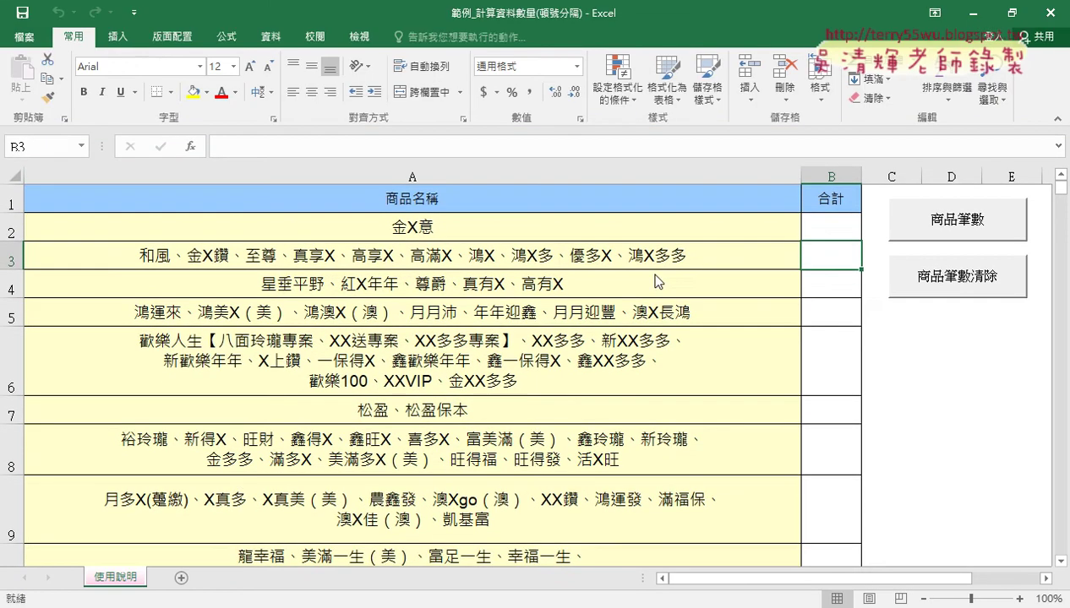
pyautogui.click(825, 218)
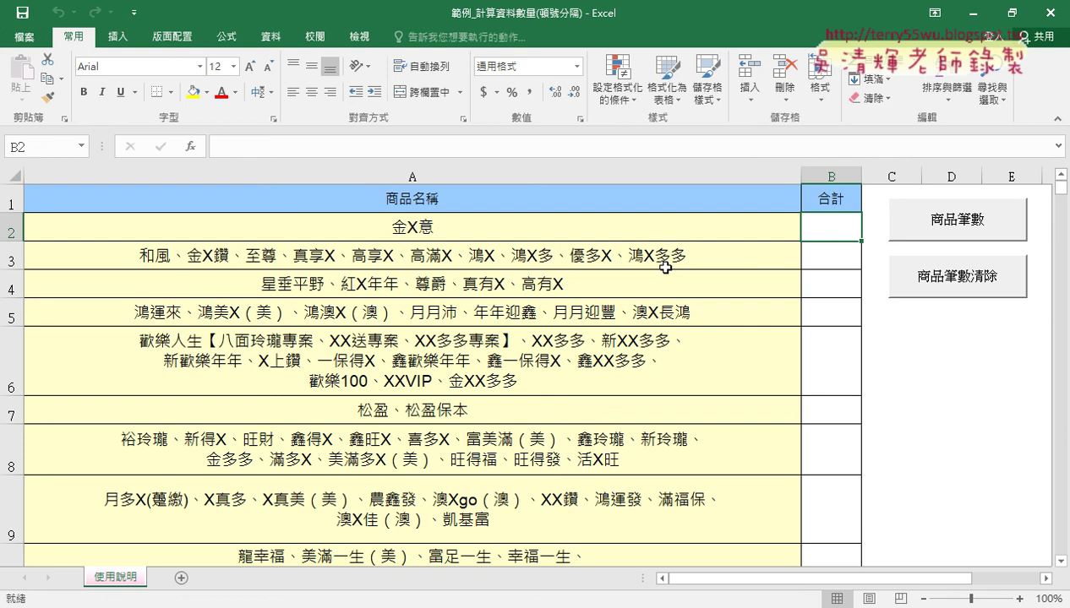
pyautogui.click(845, 256)
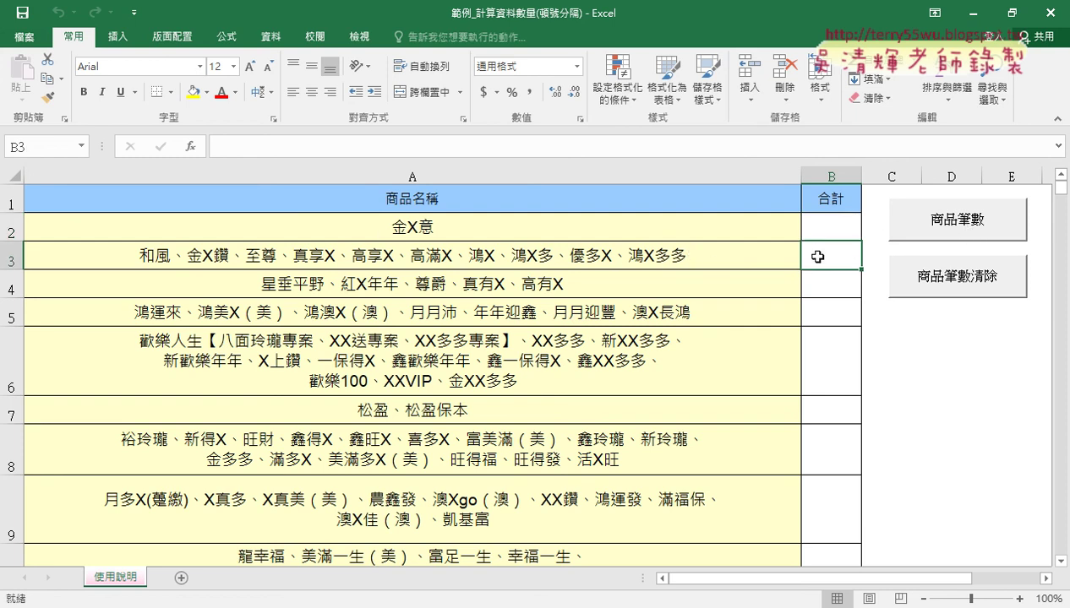
# Fill 合計 with counts 1, 10, 5, 7, 14, 2, 15, 10, then mark row 3's separators with +1.
pyautogui.click(968, 230)
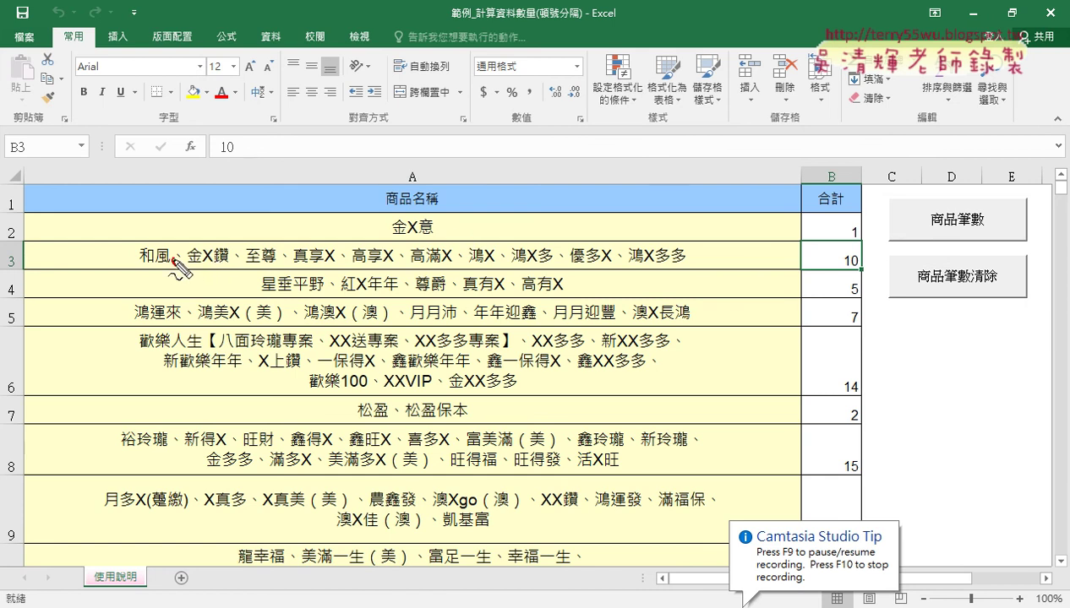
pyautogui.moveTo(172, 260); pyautogui.dragTo(175, 262)
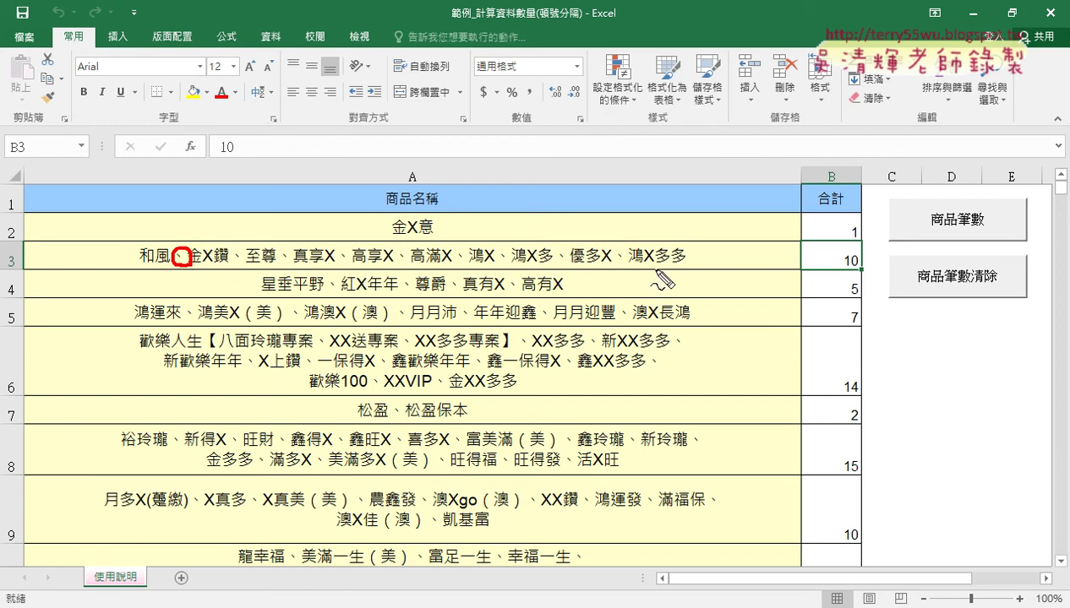
pyautogui.moveTo(877, 273); pyautogui.dragTo(839, 273)
pyautogui.moveTo(629, 265); pyautogui.dragTo(603, 265)
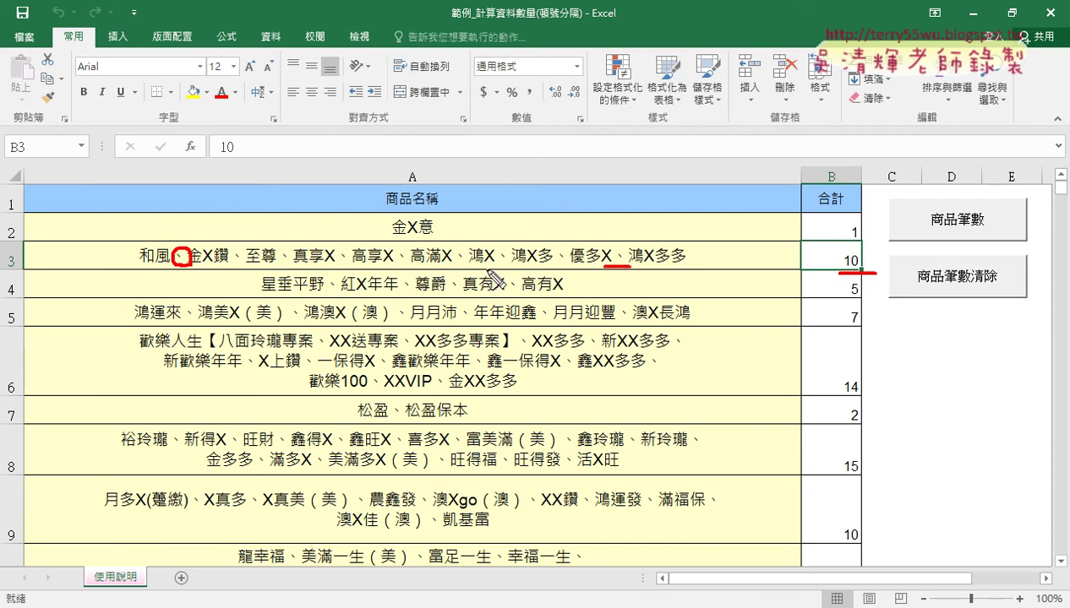
pyautogui.moveTo(246, 263); pyautogui.dragTo(225, 263)
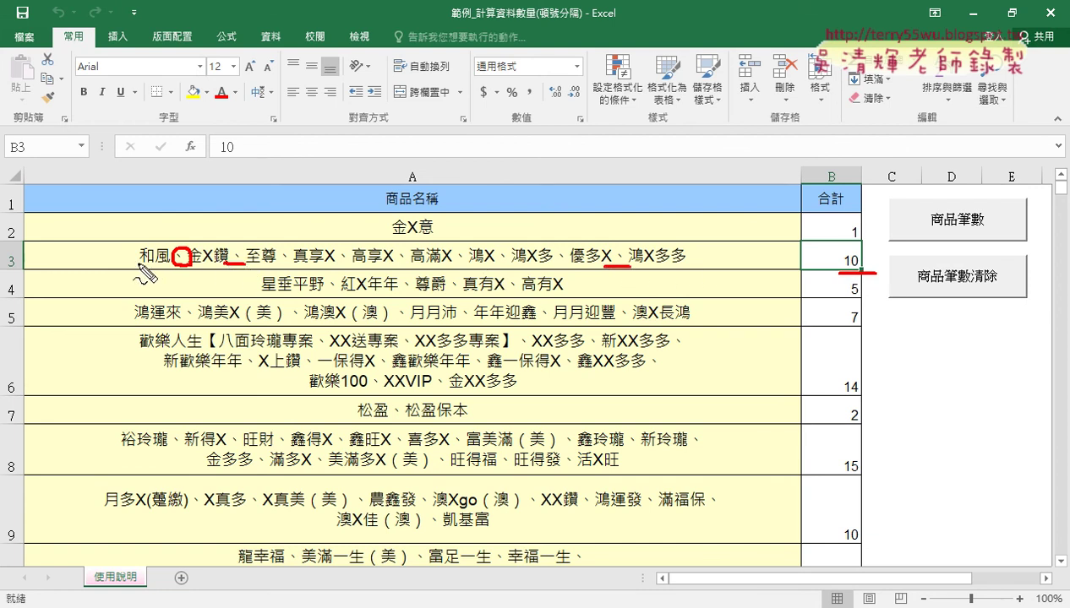
pyautogui.moveTo(139, 264); pyautogui.dragTo(217, 263)
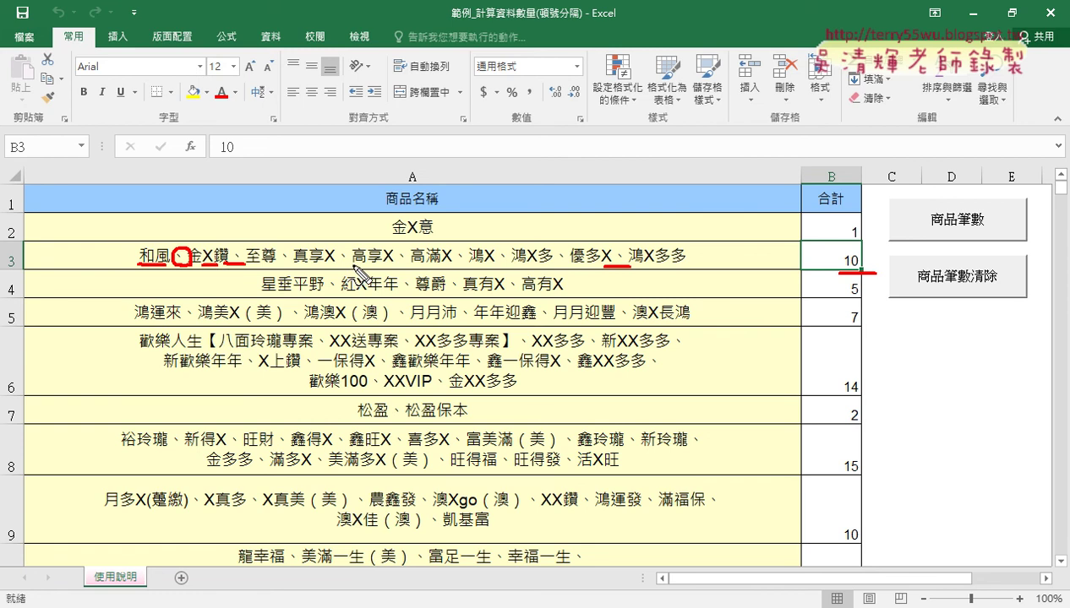
pyautogui.moveTo(695, 253)
pyautogui.mouseDown()
pyautogui.moveTo(718, 252)
pyautogui.moveTo(701, 279)
pyautogui.mouseUp()
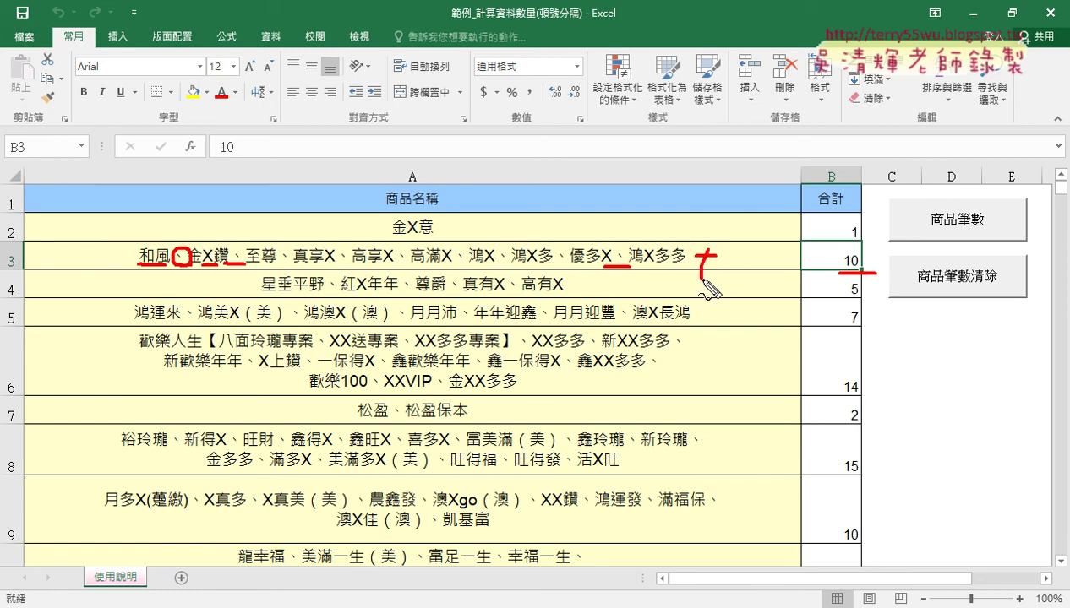
pyautogui.moveTo(732, 244); pyautogui.dragTo(732, 277)
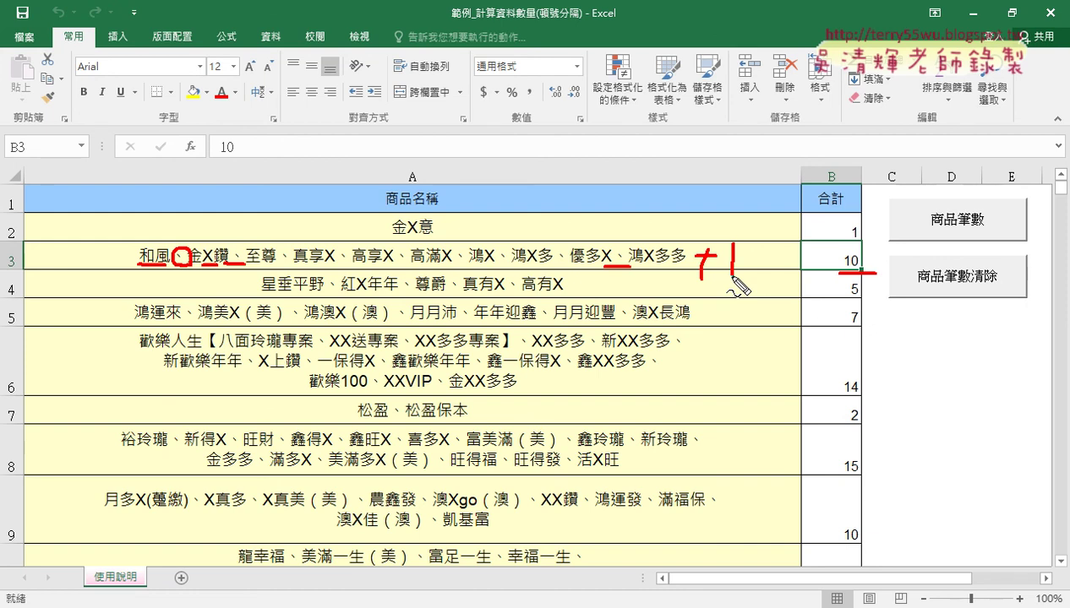
# Clear the screen annotations and open 範例_GOOGLE試算表複選資料切割 from the example folder.
pyautogui.press('Escape')
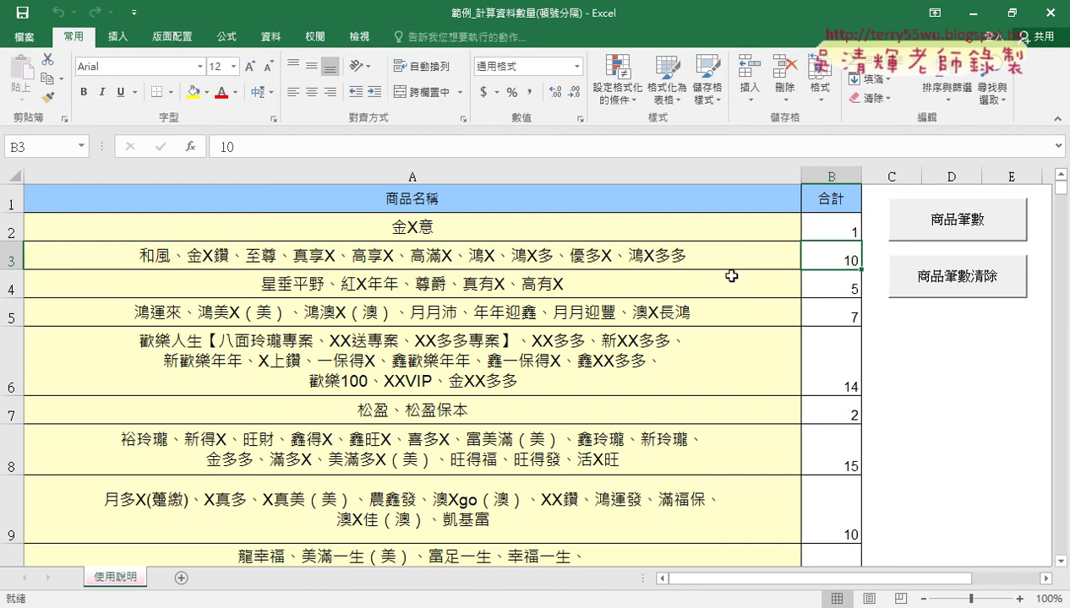
pyautogui.click(176, 253)
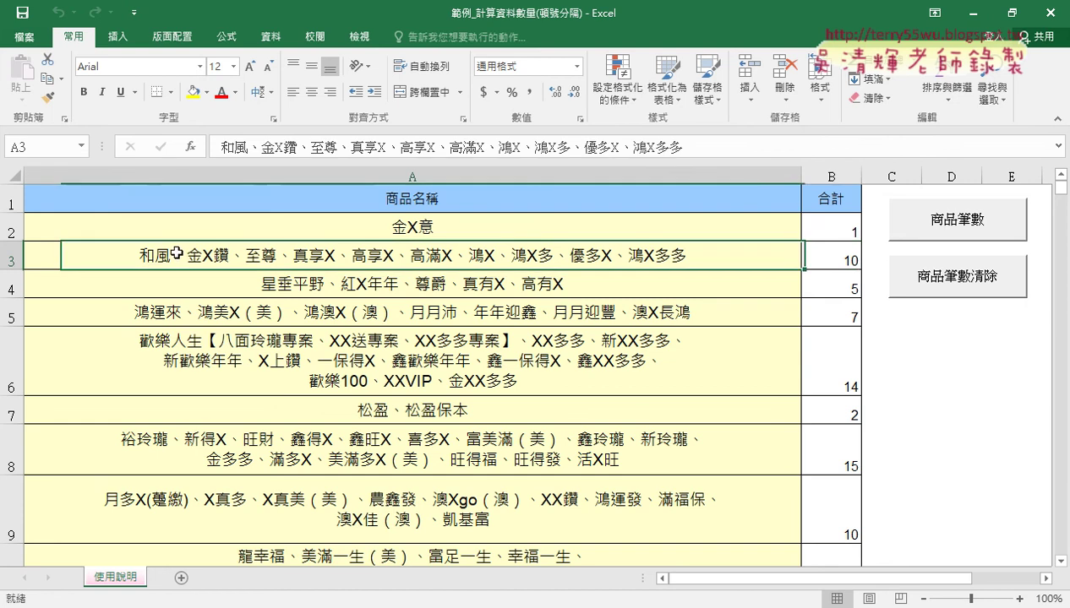
pyautogui.hotkey('alt', 'Tab')
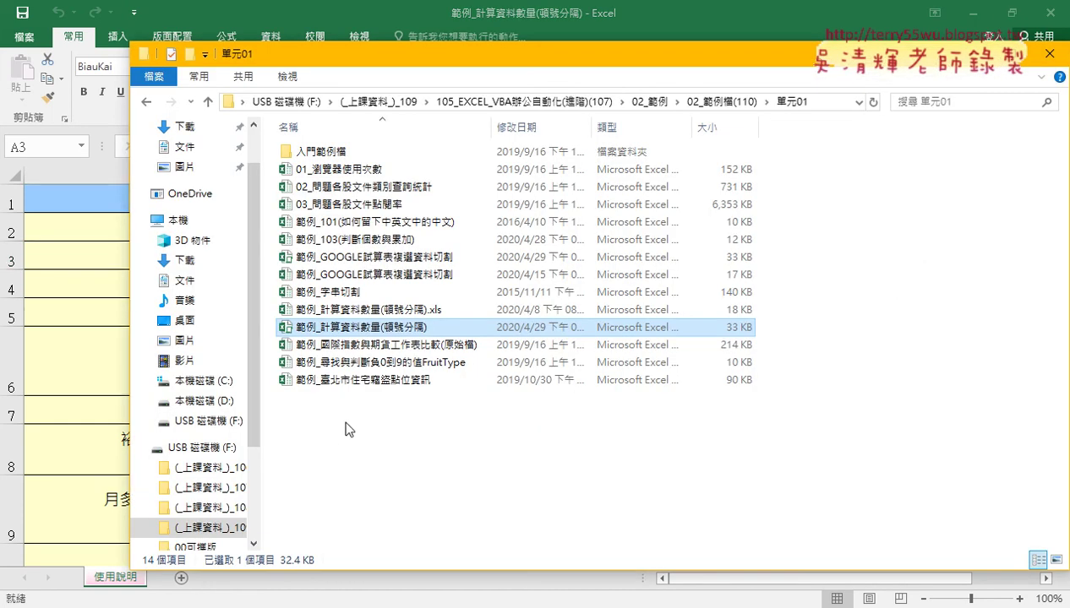
pyautogui.click(370, 277)
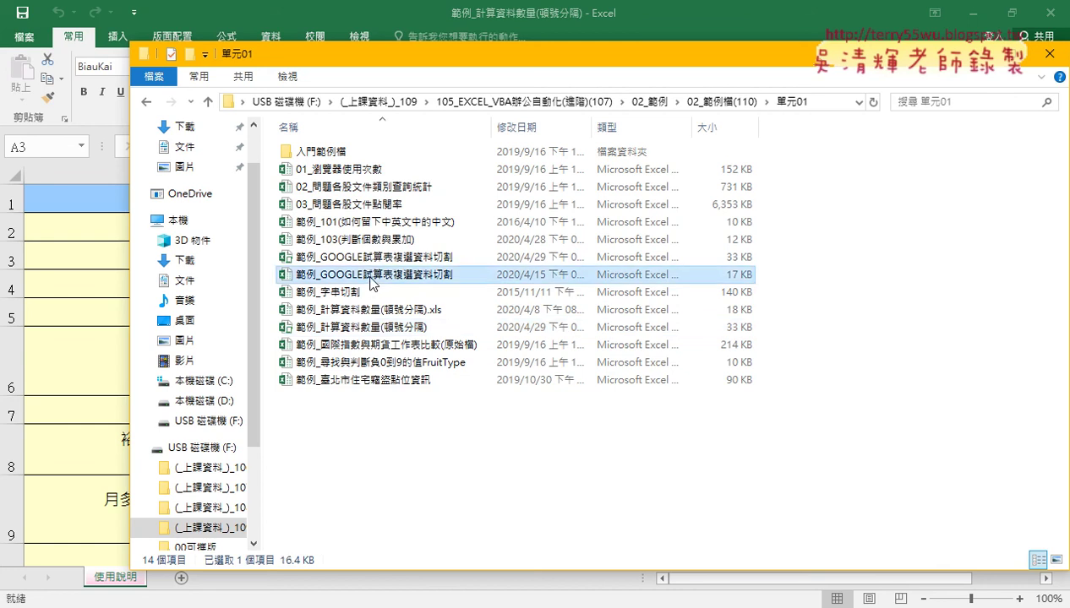
pyautogui.doubleClick(370, 275)
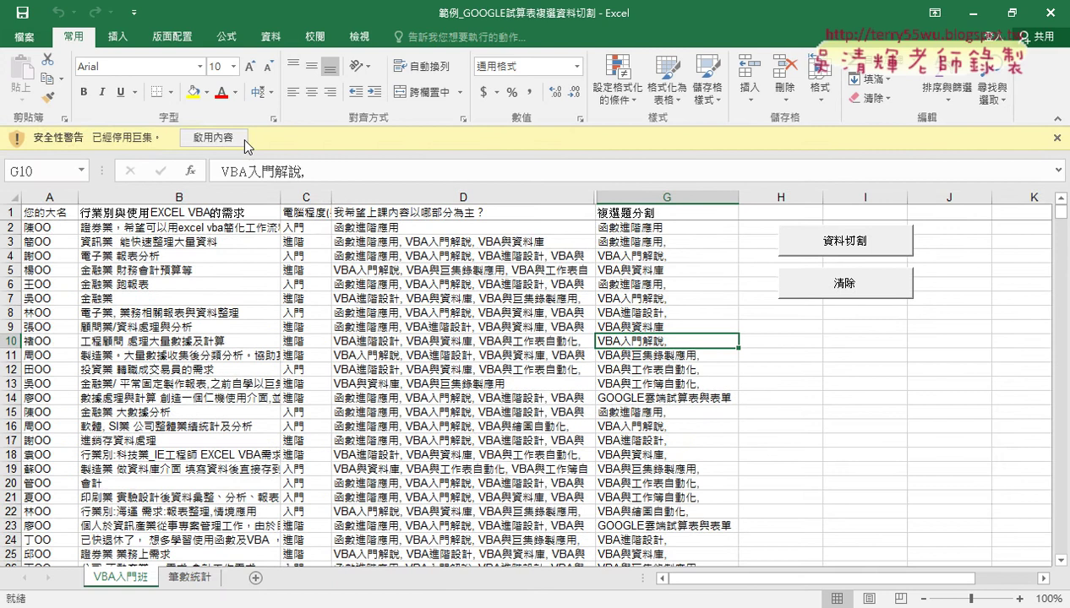
# Enable macros and compare column D's multi-choice answers with column G's 複選題分割 results, ending on D3.
pyautogui.click(208, 144)
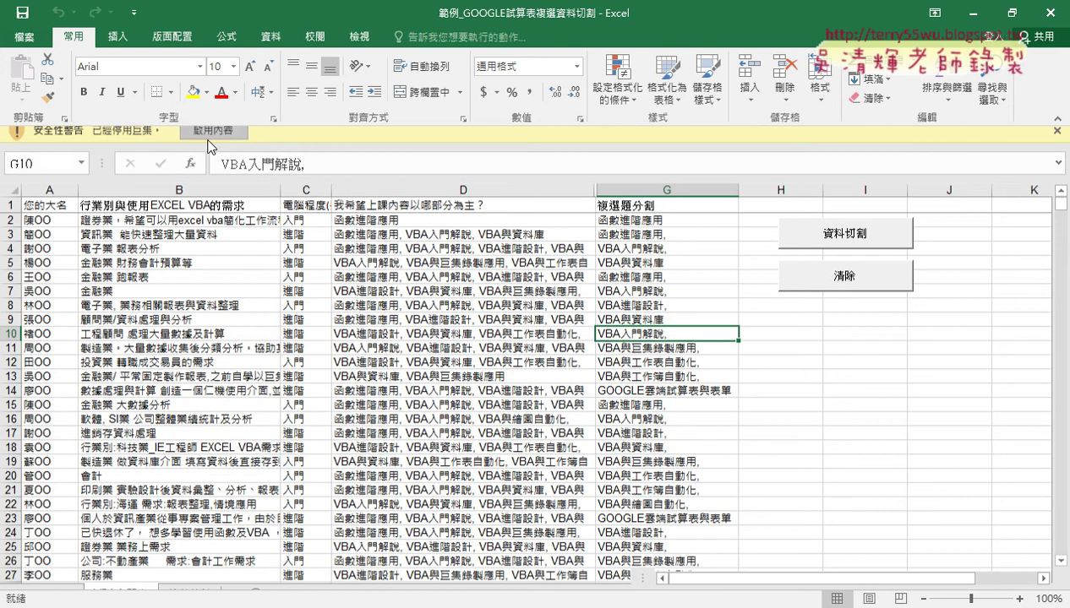
pyautogui.click(510, 171)
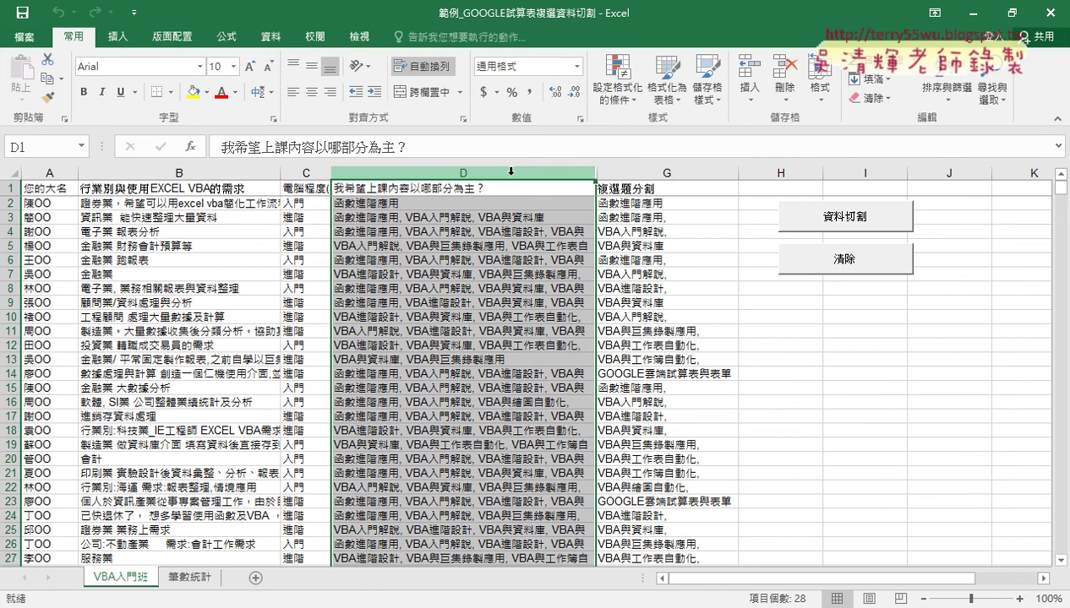
pyautogui.click(654, 171)
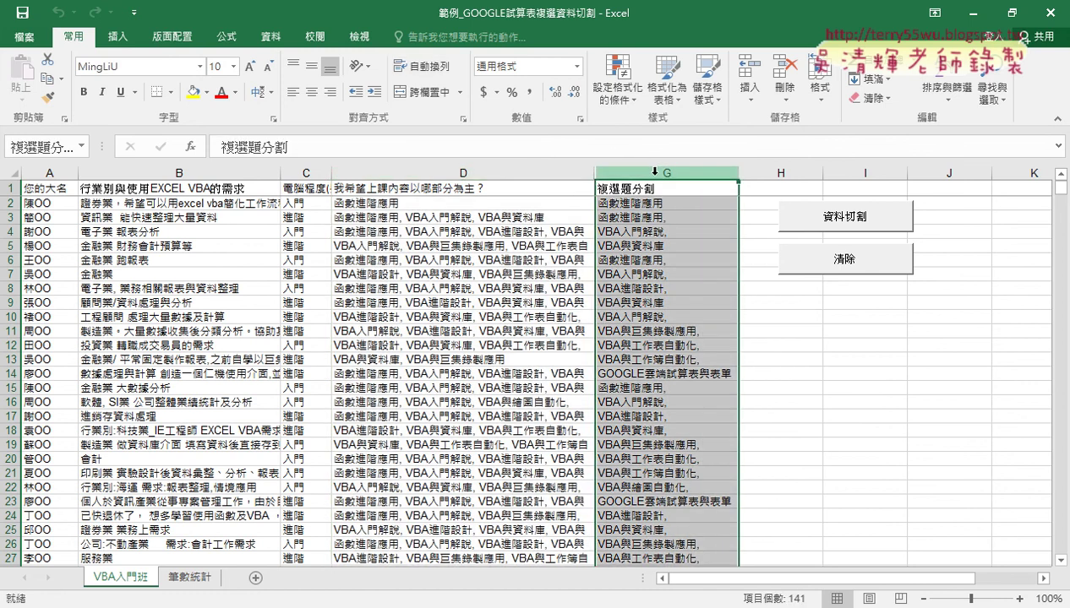
pyautogui.click(513, 168)
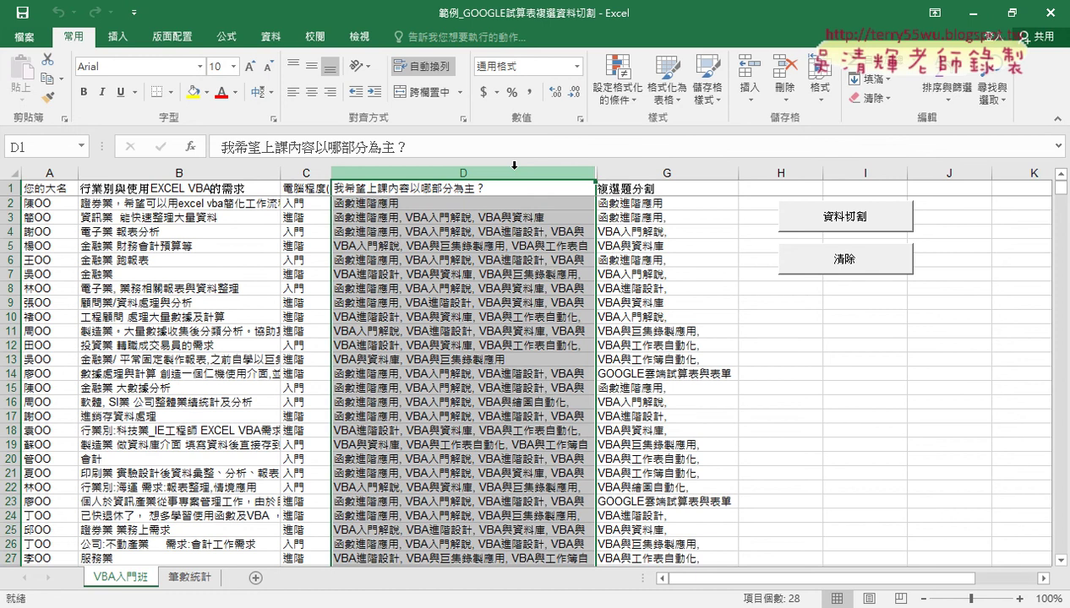
pyautogui.click(471, 218)
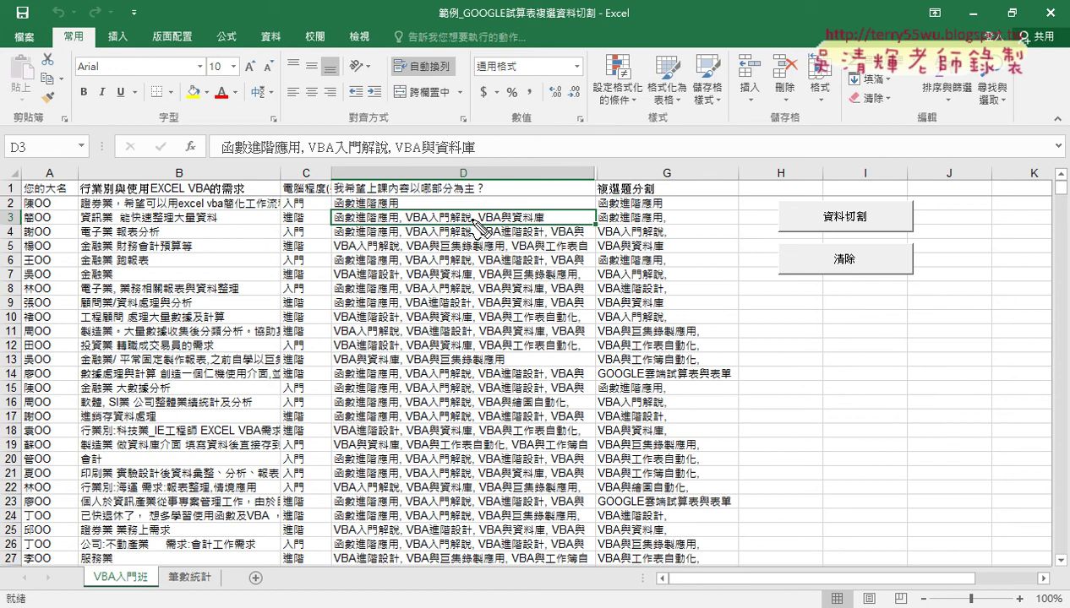
# Box D3 into three answers labelled 0, 1, 2 and mark G3 as answer 0.
pyautogui.moveTo(328, 226)
pyautogui.mouseDown()
pyautogui.moveTo(550, 215)
pyautogui.moveTo(328, 225)
pyautogui.mouseUp()
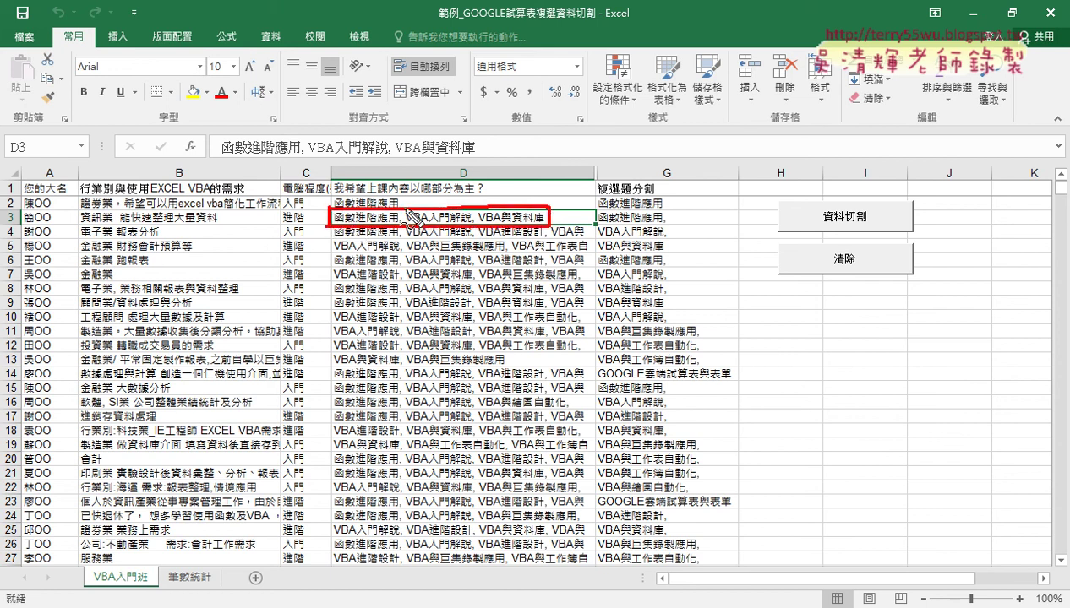
pyautogui.moveTo(402, 211); pyautogui.dragTo(401, 225)
pyautogui.moveTo(473, 210); pyautogui.dragTo(470, 225)
pyautogui.moveTo(369, 182); pyautogui.dragTo(367, 179)
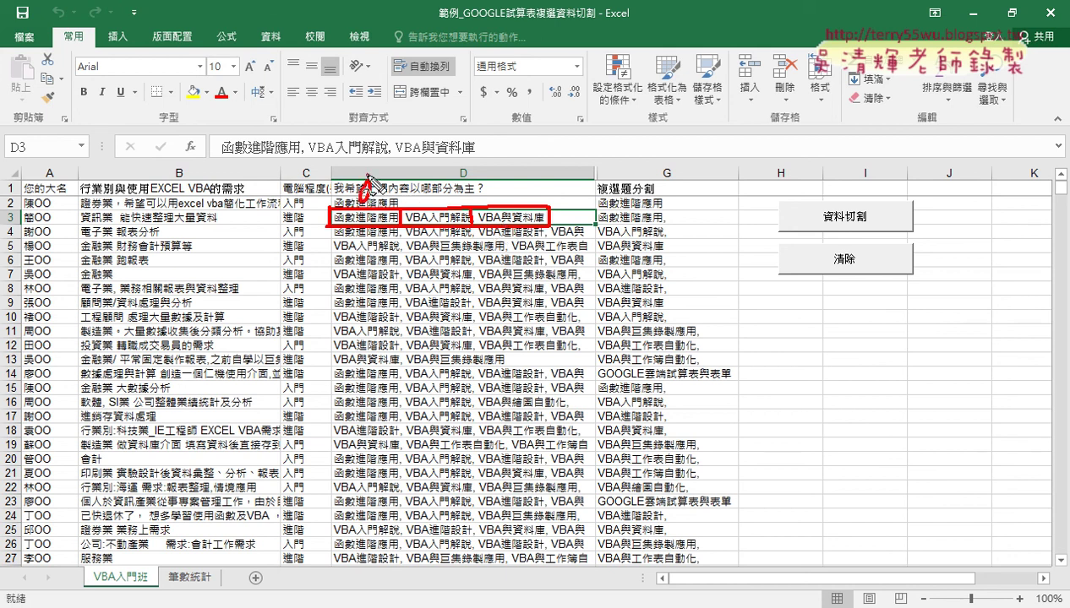
pyautogui.moveTo(436, 173)
pyautogui.mouseDown()
pyautogui.moveTo(436, 203)
pyautogui.moveTo(448, 207)
pyautogui.mouseUp()
pyautogui.moveTo(517, 173); pyautogui.dragTo(541, 193)
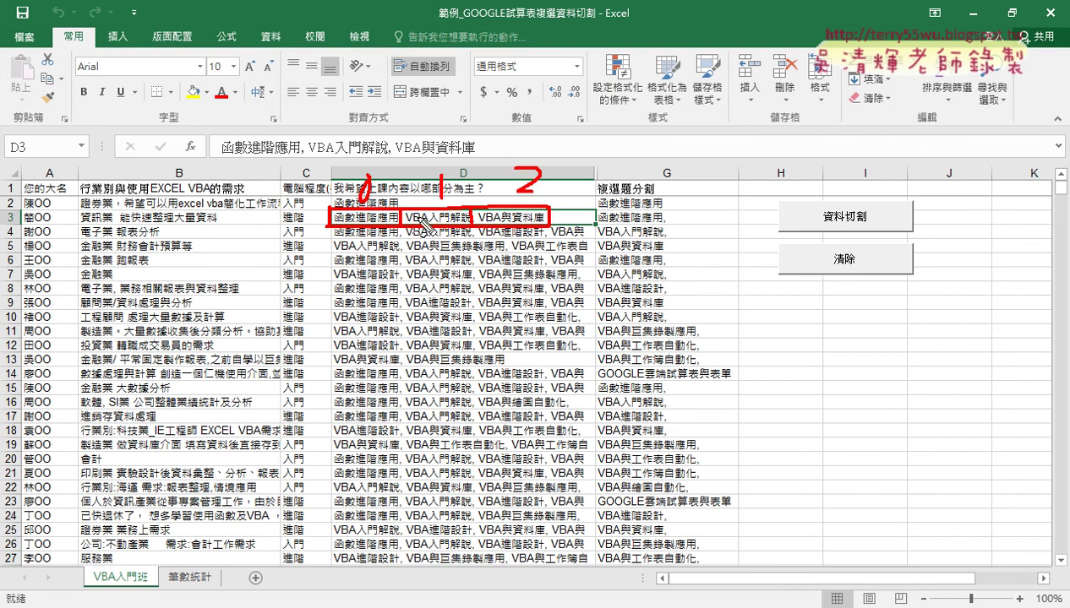
pyautogui.moveTo(638, 211)
pyautogui.mouseDown()
pyautogui.moveTo(642, 250)
pyautogui.moveTo(659, 254)
pyautogui.mouseUp()
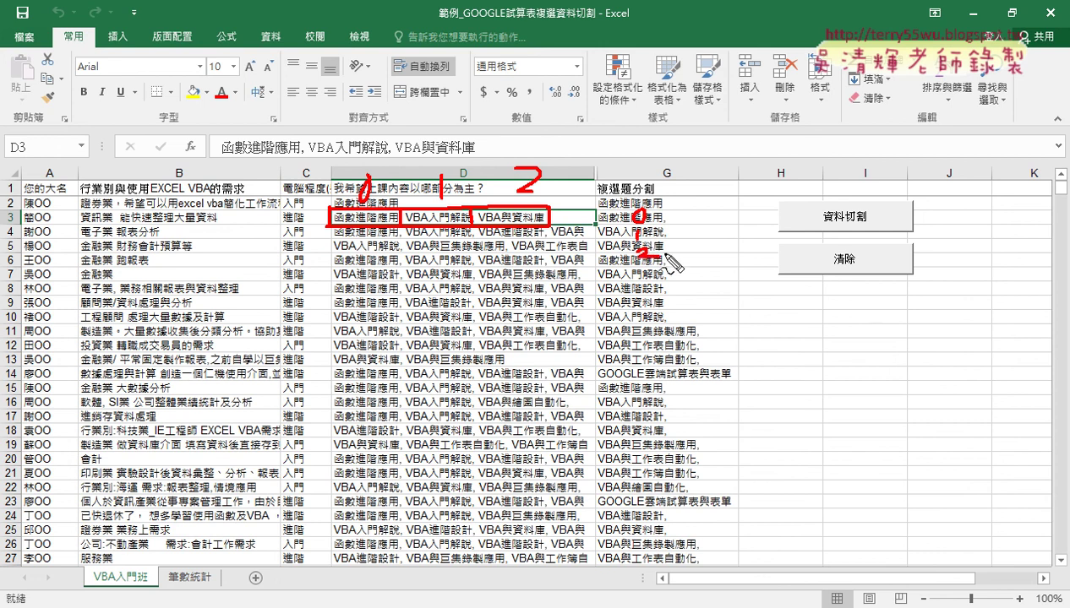